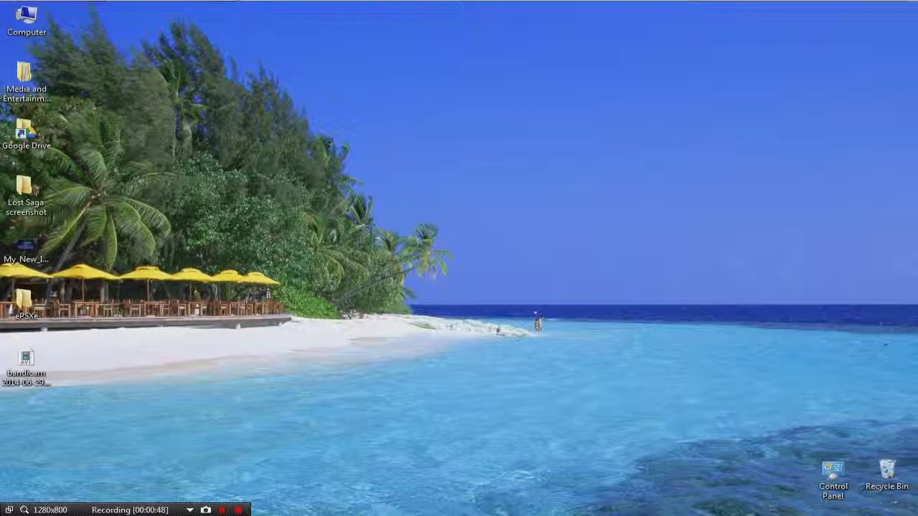
- Open the ePSXe page from The Emulator Zone's Sony Playstation section and locate the ePSXe 1.9.0 download
{"action": "mouse_move", "coordinate": [92, 10]}
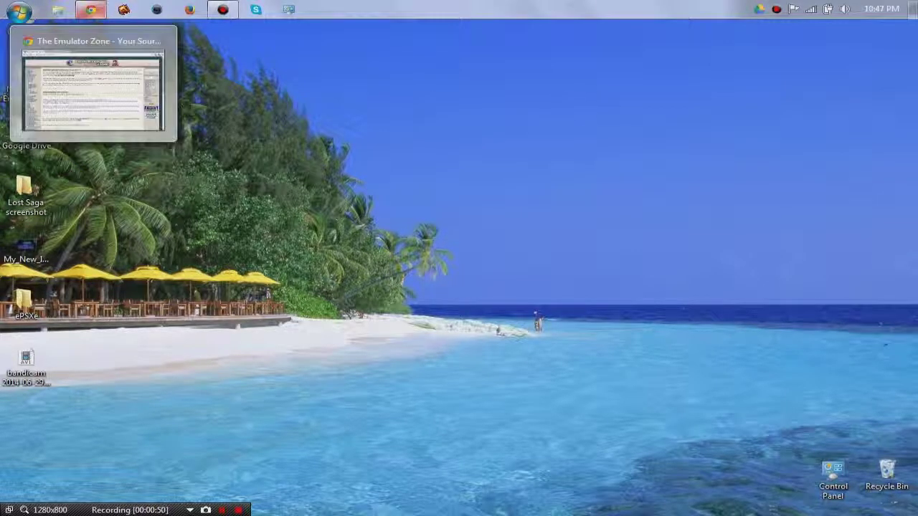
{"action": "mouse_move", "coordinate": [93, 90]}
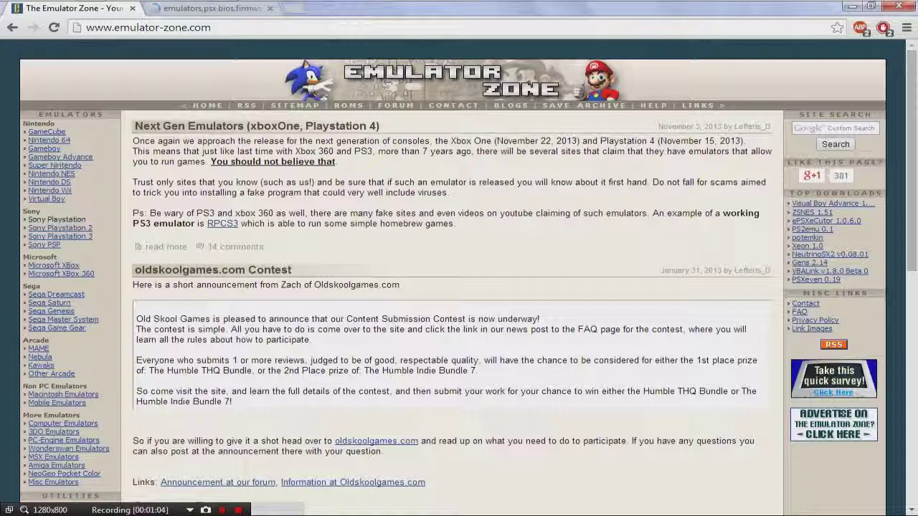
{"action": "left_click", "coordinate": [56, 220]}
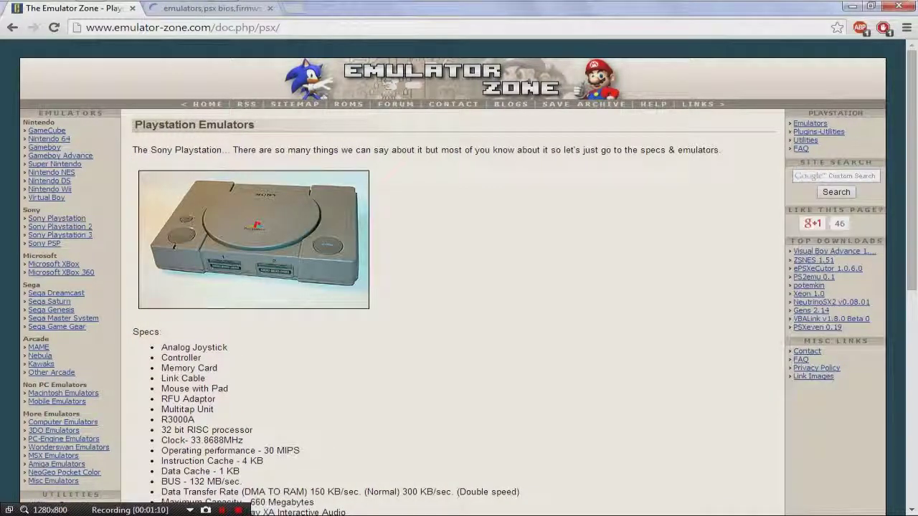
{"action": "scroll", "coordinate": [459, 287], "scroll_direction": "down", "scroll_amount": 3}
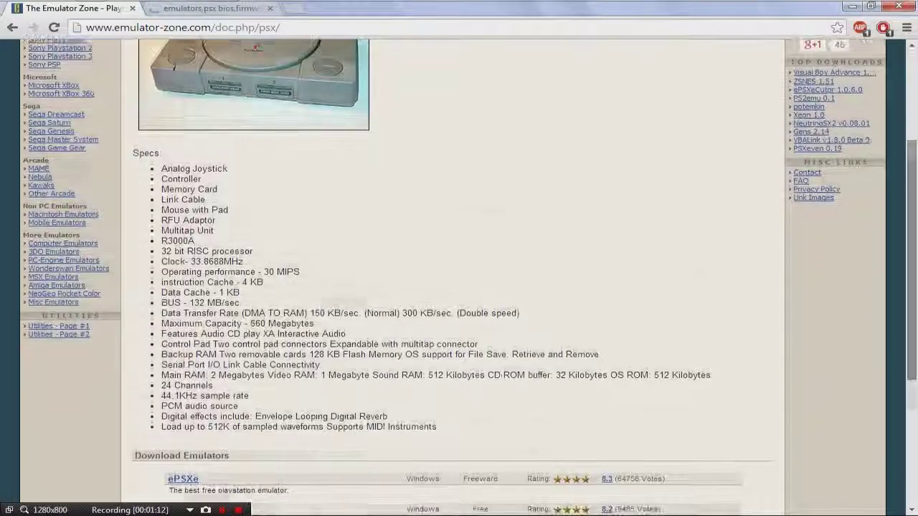
{"action": "scroll", "coordinate": [459, 287], "scroll_direction": "down", "scroll_amount": 5}
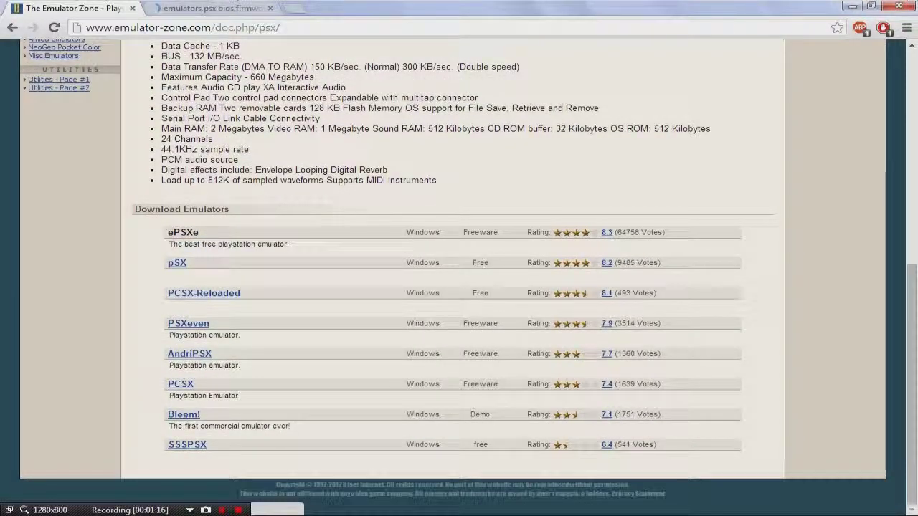
{"action": "left_click", "coordinate": [183, 233]}
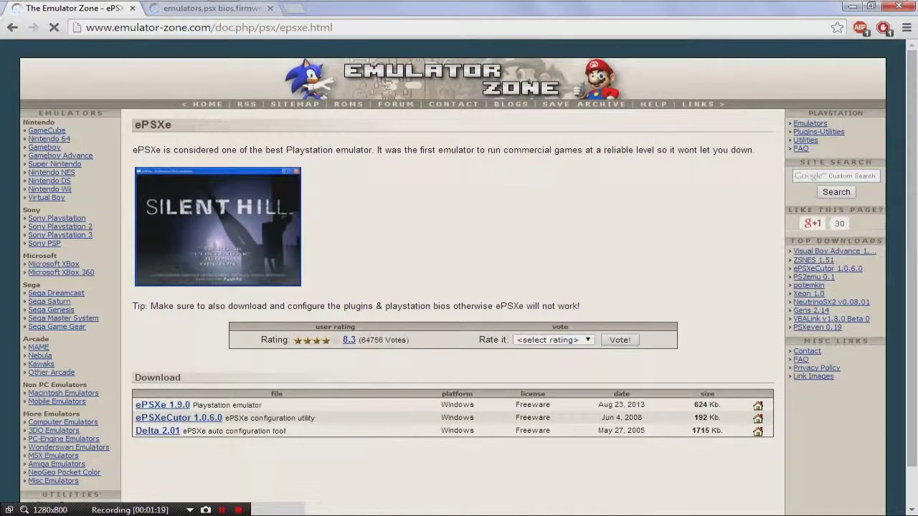
{"action": "left_click", "coordinate": [163, 405]}
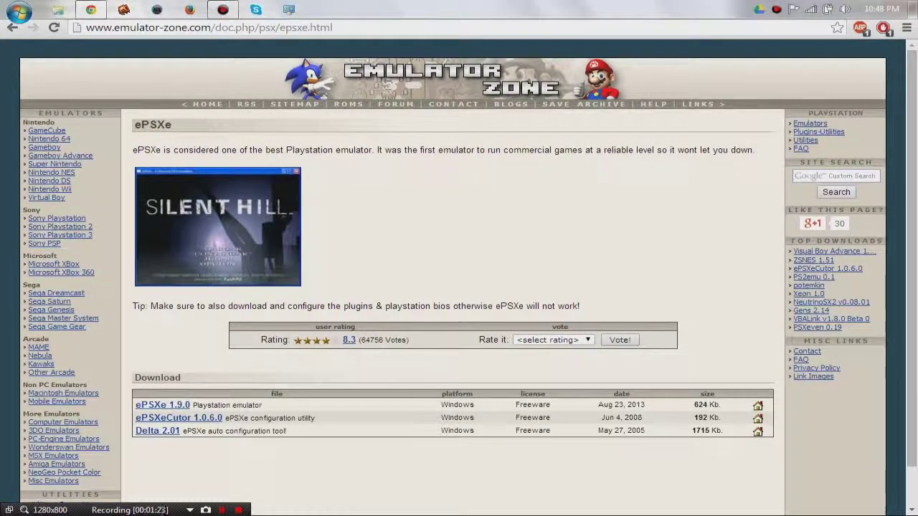
- Open the recent ePSXe folder, look over the extracted emulator files, and minimize the folder window
{"action": "right_click", "coordinate": [59, 8]}
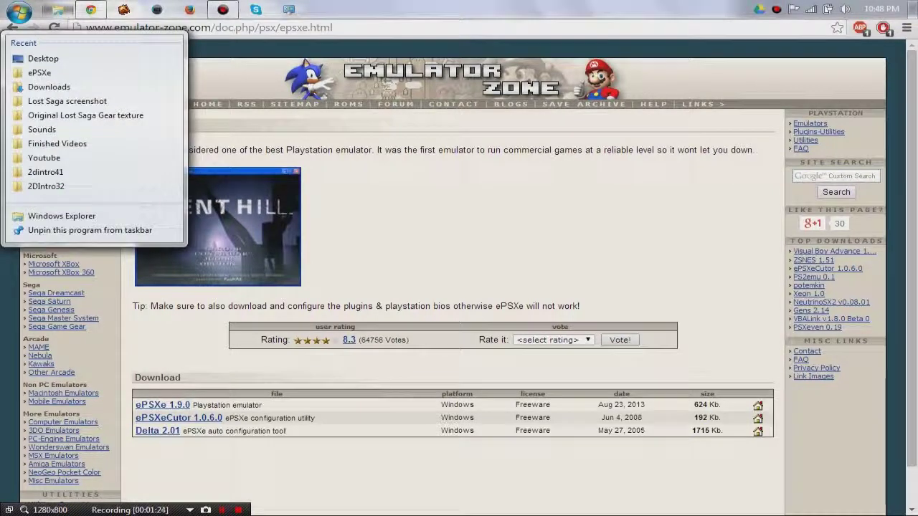
{"action": "left_click", "coordinate": [40, 74]}
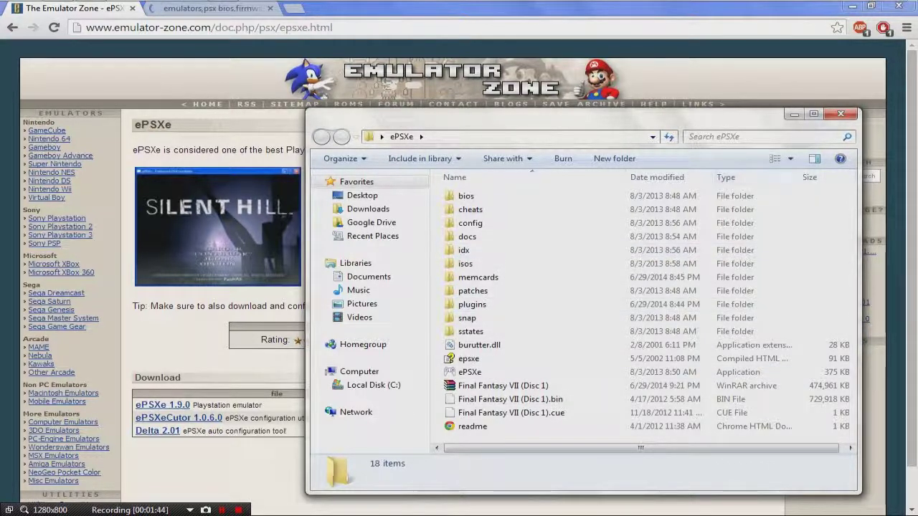
{"action": "left_click", "coordinate": [794, 114]}
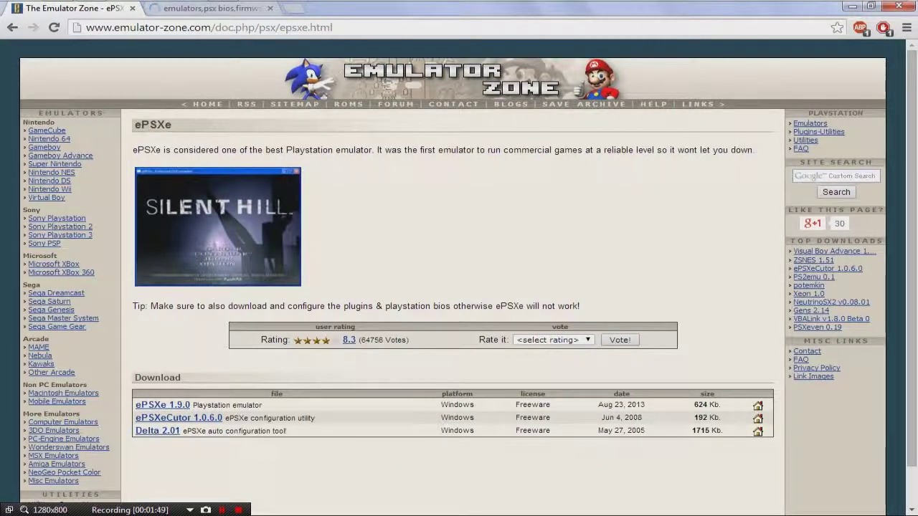
- Open the PlayStation plugins and utilities page and examine the graphics, controller, sound, CD and net play plugin downloads
{"action": "left_click", "coordinate": [812, 132]}
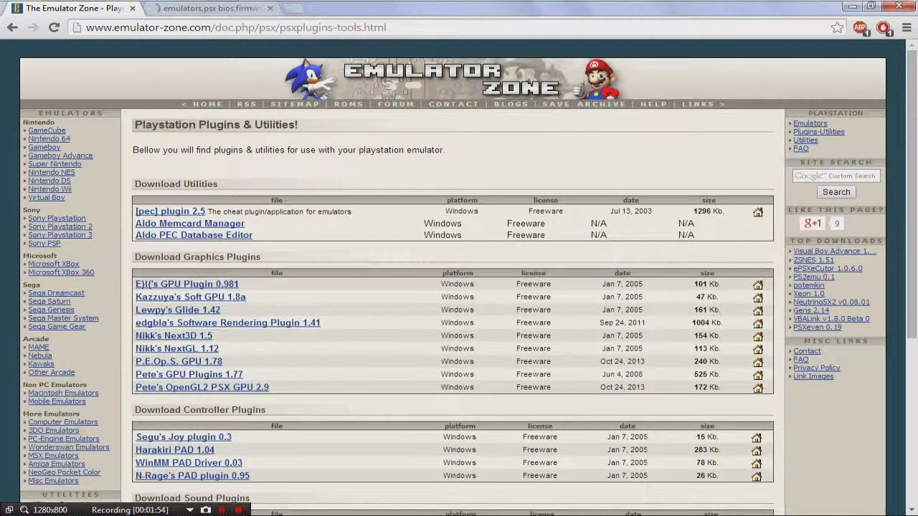
{"action": "left_click", "coordinate": [190, 223]}
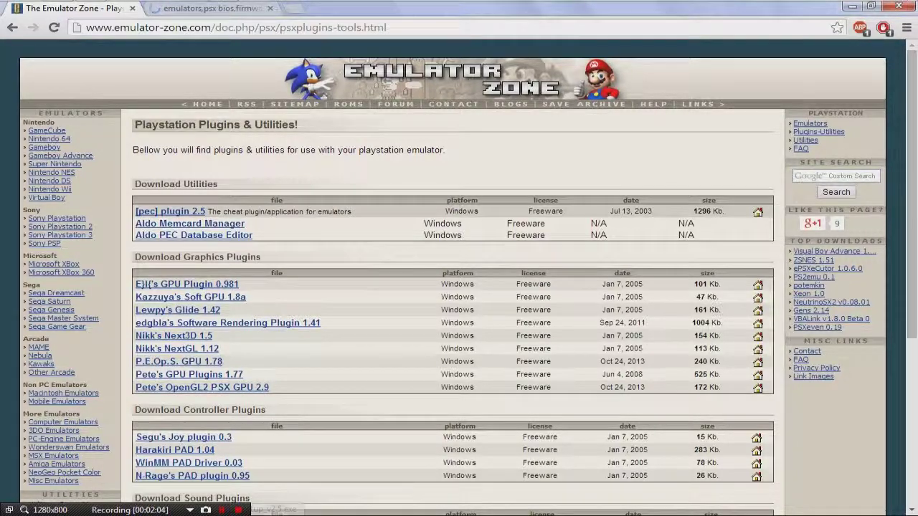
{"action": "scroll", "coordinate": [459, 287], "scroll_direction": "down", "scroll_amount": 1}
{"action": "scroll", "coordinate": [459, 287], "scroll_direction": "up", "scroll_amount": 1}
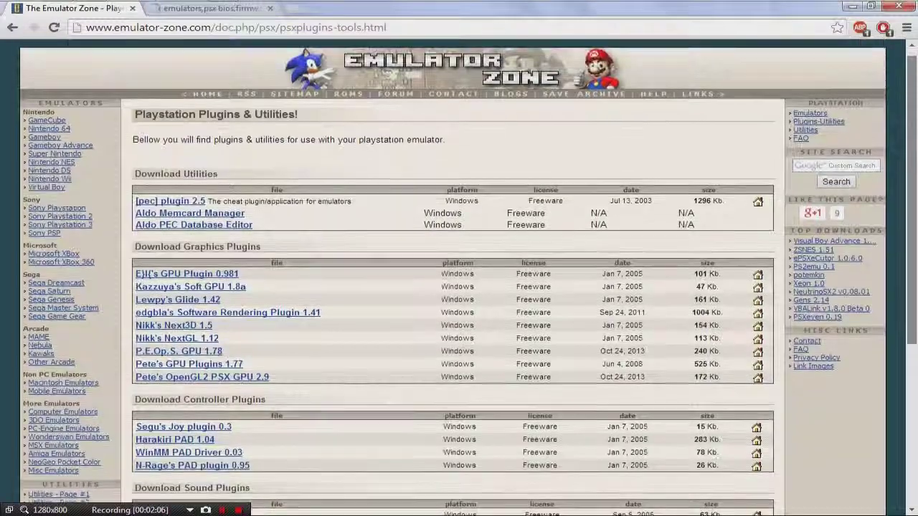
{"action": "scroll", "coordinate": [459, 287], "scroll_direction": "down", "scroll_amount": 3}
{"action": "scroll", "coordinate": [459, 286], "scroll_direction": "up", "scroll_amount": 2}
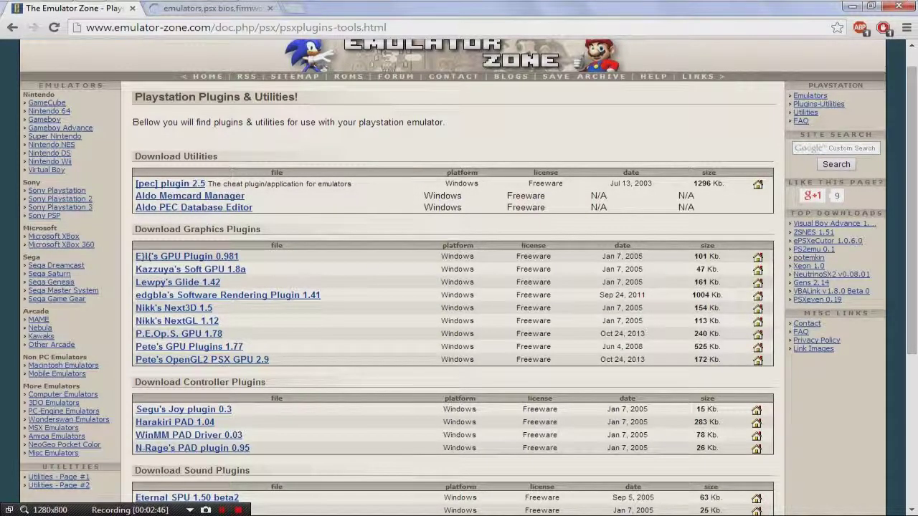
{"action": "scroll", "coordinate": [174, 308], "scroll_direction": "down", "scroll_amount": 1}
{"action": "scroll", "coordinate": [452, 287], "scroll_direction": "down", "scroll_amount": 3}
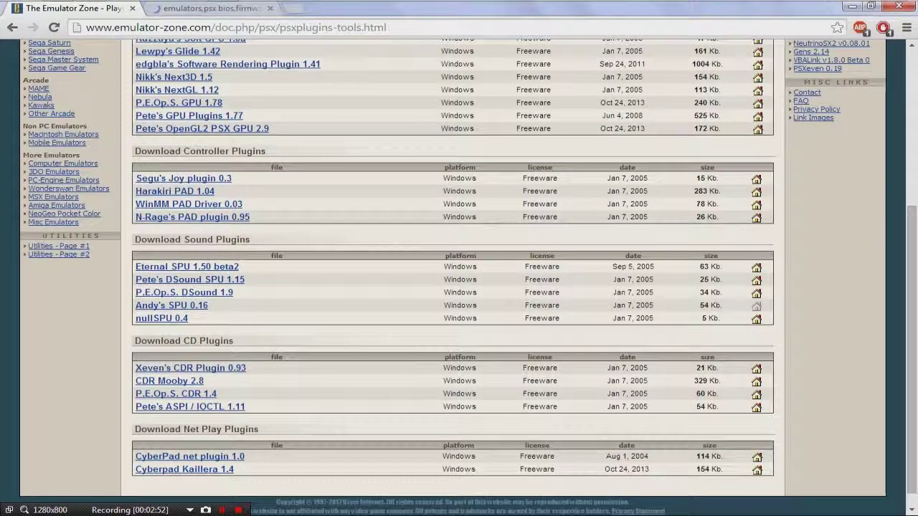
{"action": "mouse_move", "coordinate": [912, 350]}
{"action": "left_mouse_down"}
{"action": "mouse_move", "coordinate": [912, 334]}
{"action": "mouse_move", "coordinate": [912, 360]}
{"action": "left_mouse_up"}
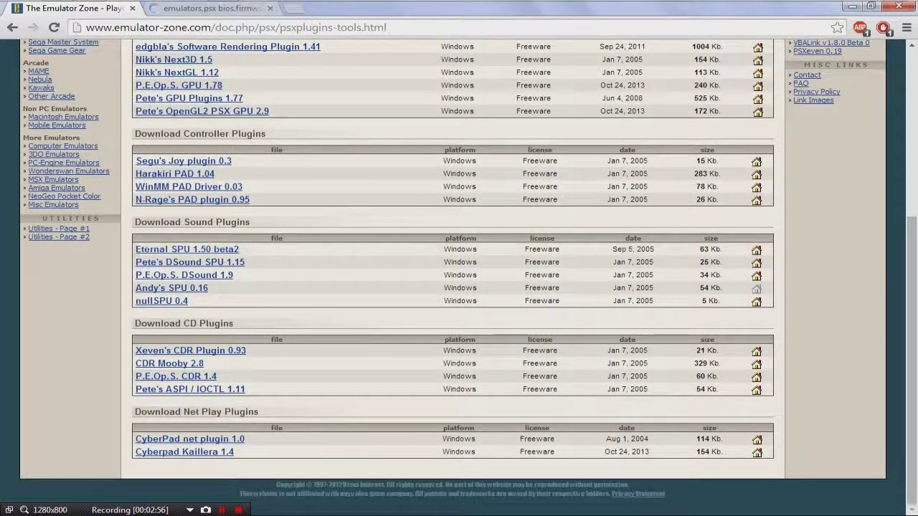
{"action": "left_click", "coordinate": [187, 250]}
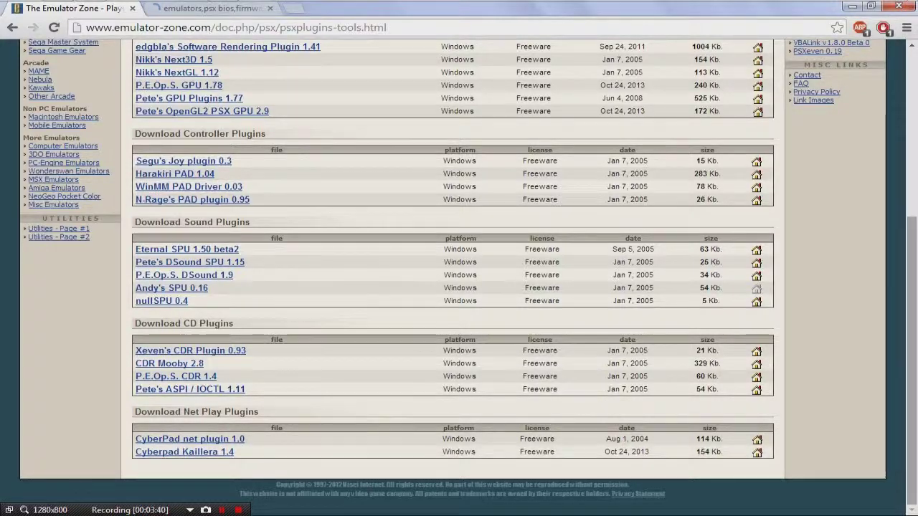
{"action": "scroll", "coordinate": [459, 273], "scroll_direction": "up", "scroll_amount": 4}
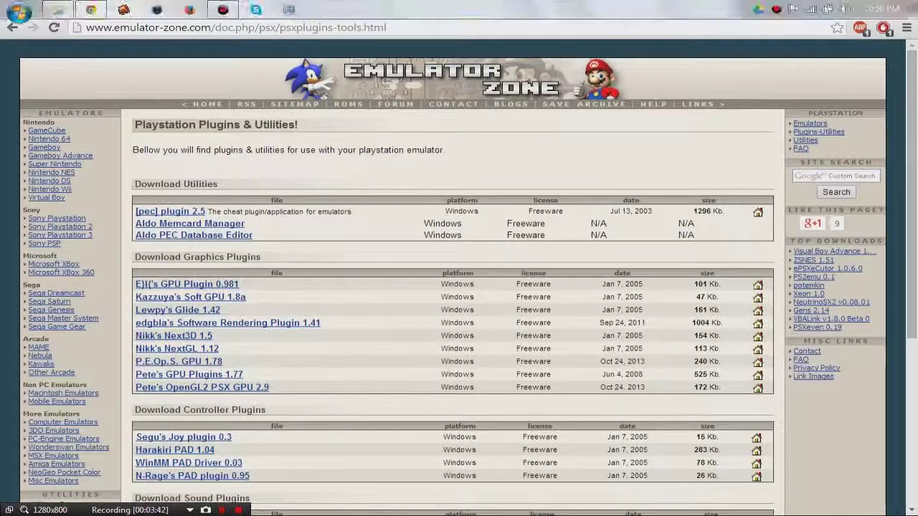
- Check the plugin files in the ePSXe plugins folder, and minimize the folder window
{"action": "left_click", "coordinate": [58, 9]}
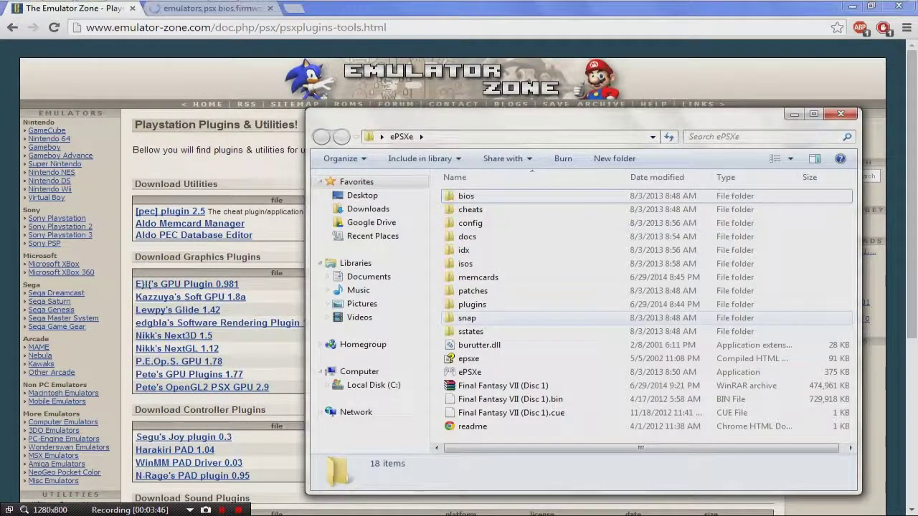
{"action": "double_click", "coordinate": [472, 304]}
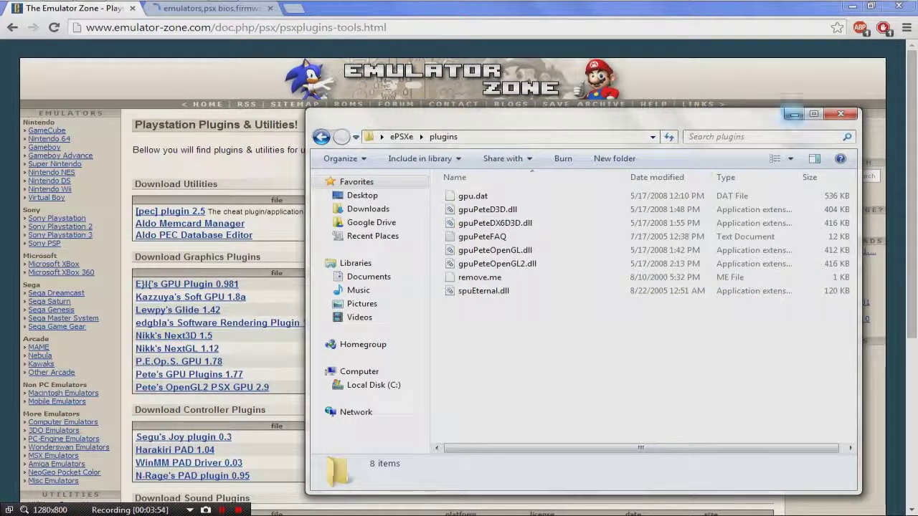
{"action": "left_click", "coordinate": [794, 114]}
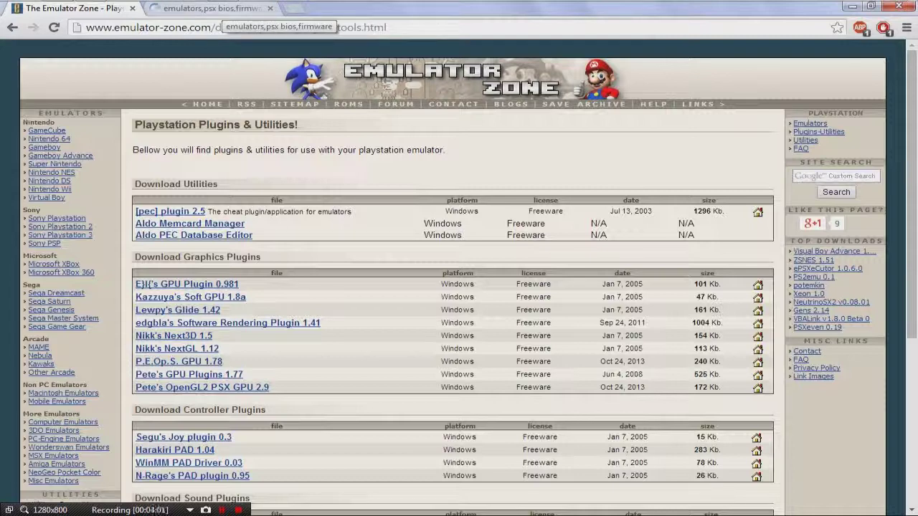
- Download the SCPH1001.BIN BIOS from romcollector.com and place it in the ePSXe bios folder
{"action": "left_click", "coordinate": [208, 9]}
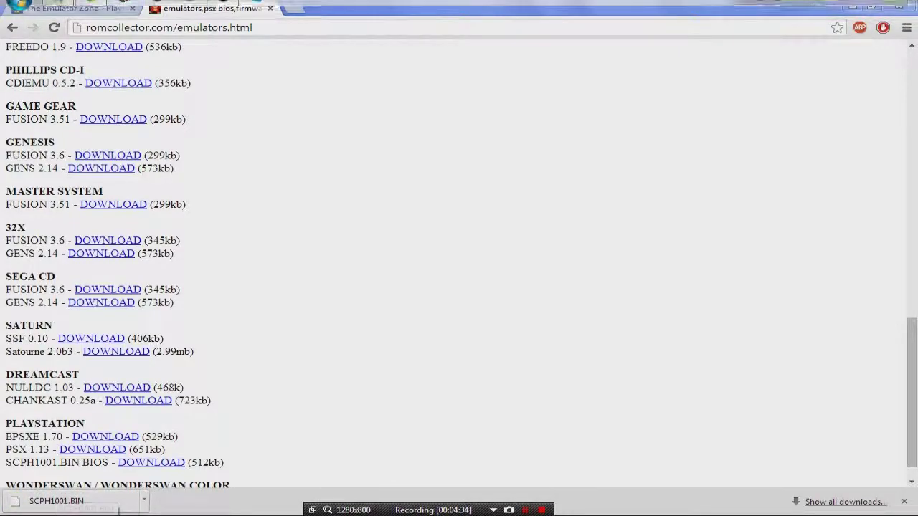
{"action": "left_click", "coordinate": [58, 10]}
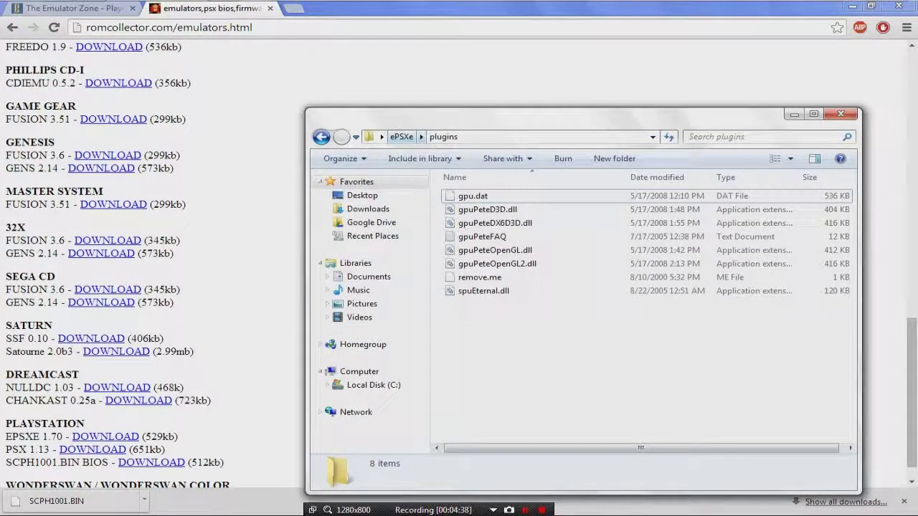
{"action": "left_click", "coordinate": [402, 137]}
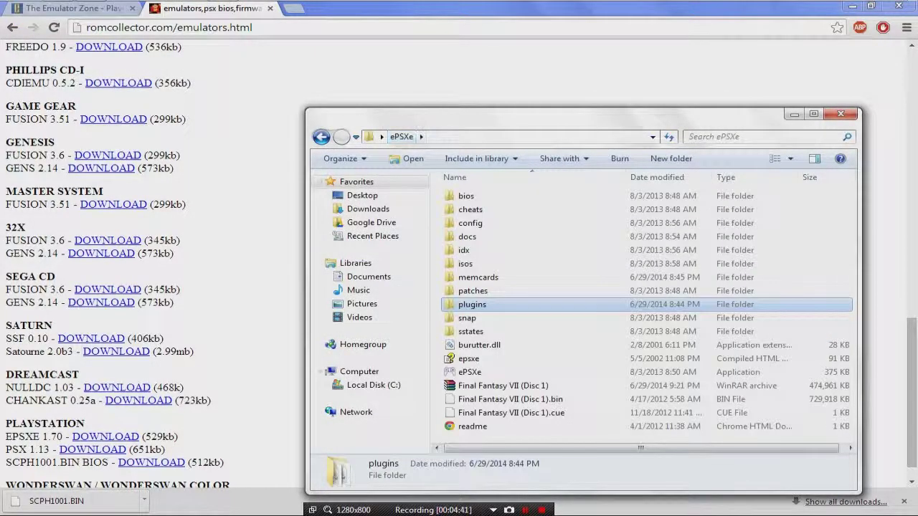
{"action": "left_click", "coordinate": [794, 114]}
{"action": "left_click_drag", "start_coordinate": [66, 502], "coordinate": [459, 196]}
{"action": "double_click", "coordinate": [462, 196]}
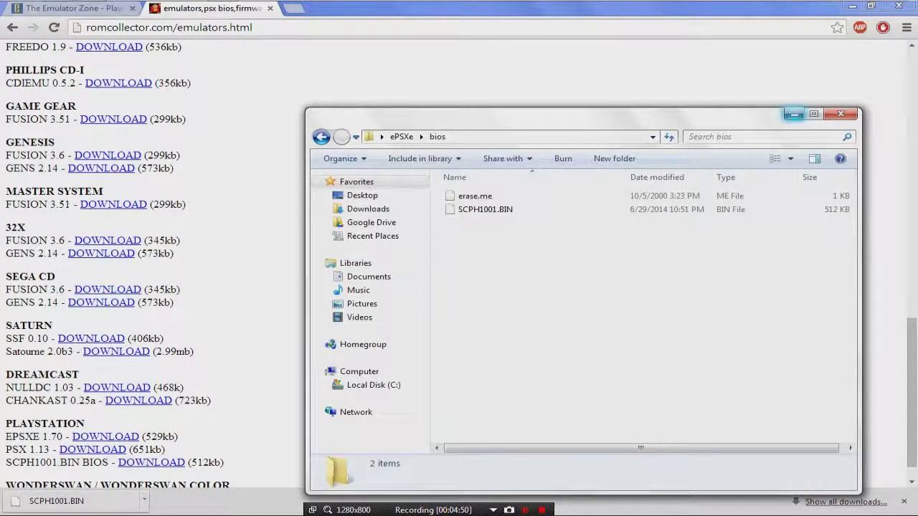
{"action": "left_click", "coordinate": [794, 114]}
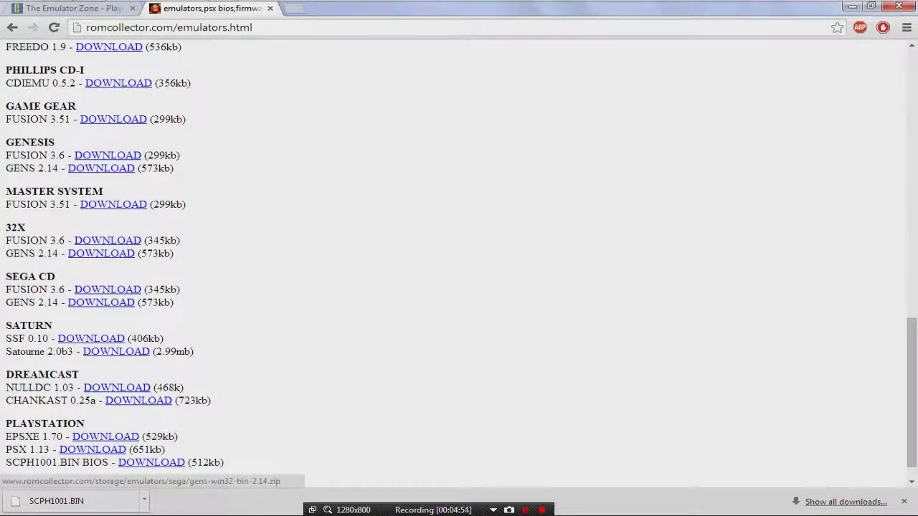
- Launch ePSXe from its folder and, in the config wizard, accept the scph1001 - USA (Recommended) BIOS
{"action": "mouse_move", "coordinate": [60, 6]}
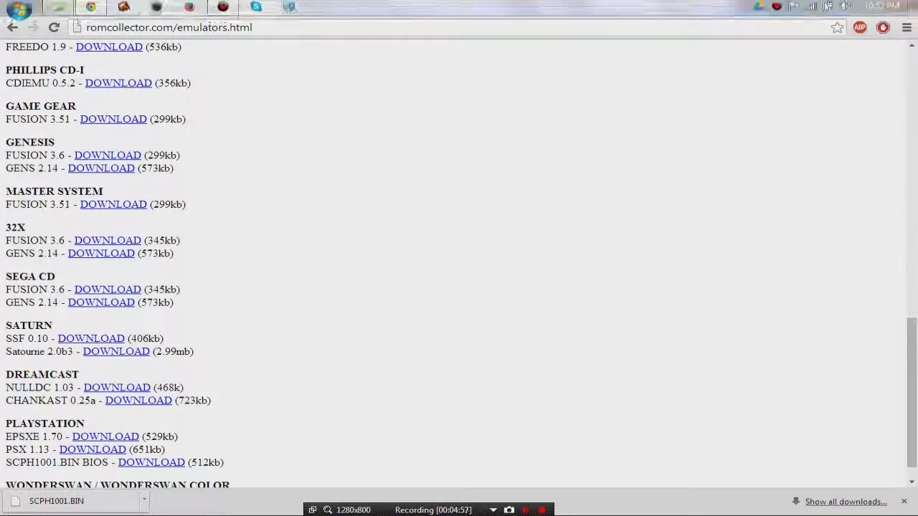
{"action": "left_click", "coordinate": [57, 9]}
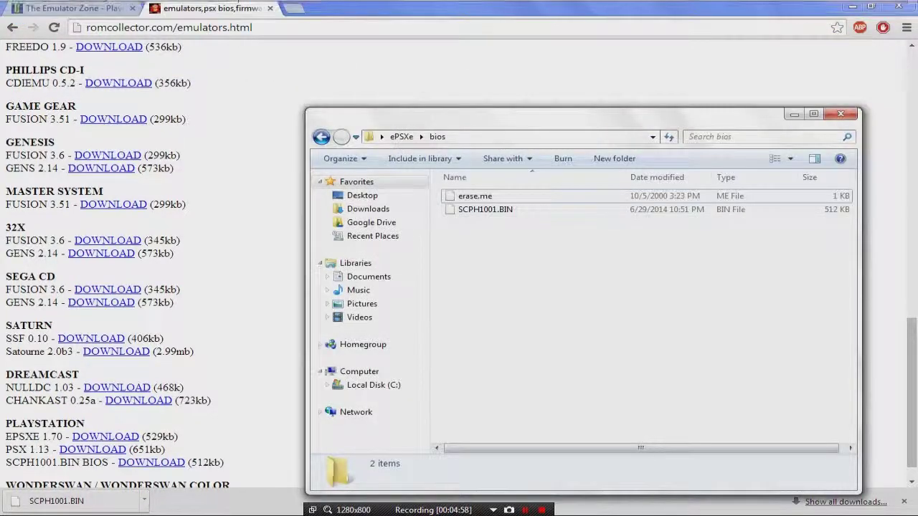
{"action": "left_click", "coordinate": [321, 136]}
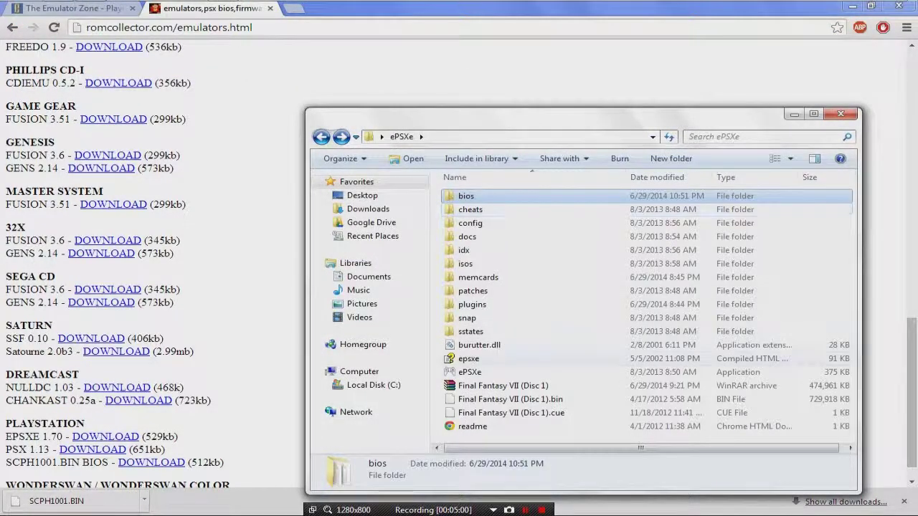
{"action": "double_click", "coordinate": [473, 372]}
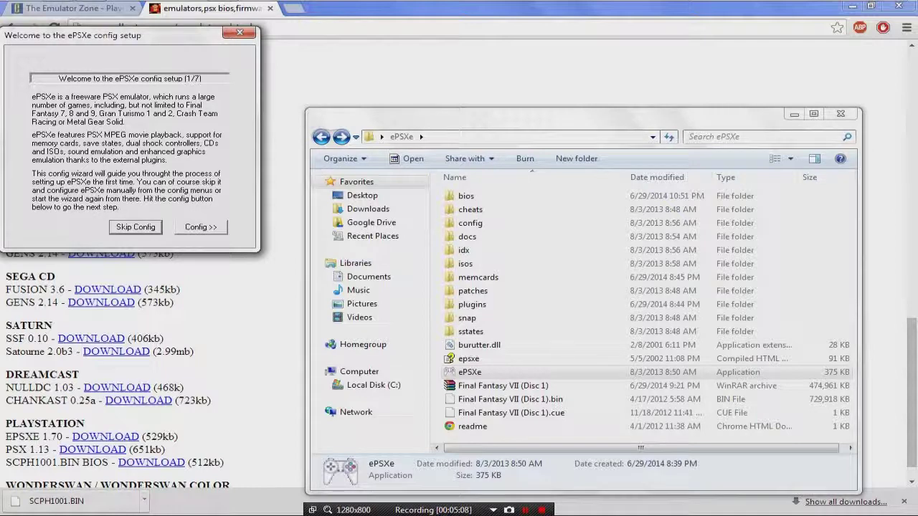
{"action": "left_click", "coordinate": [201, 228]}
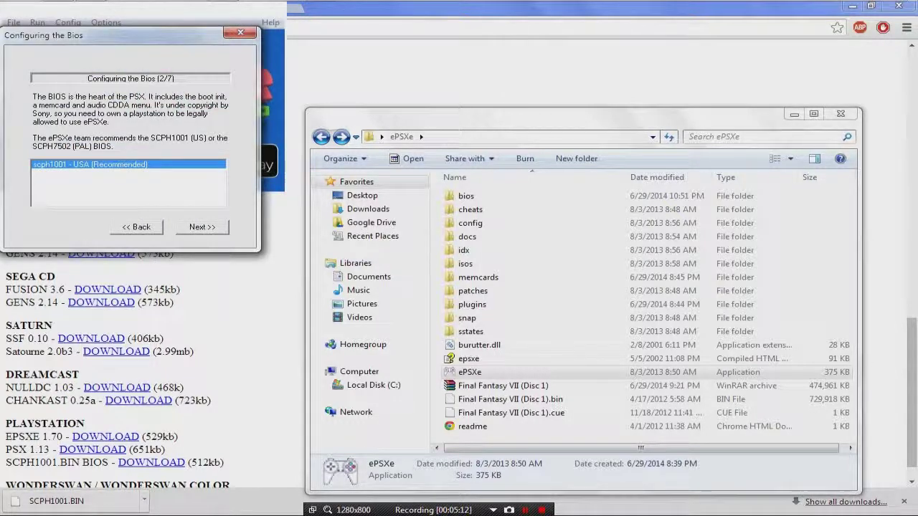
{"action": "key", "text": "Return"}
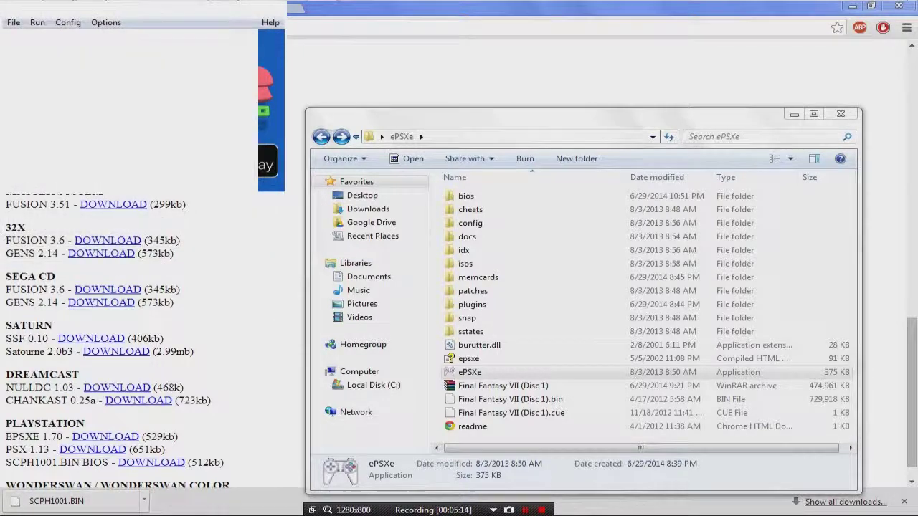
- Choose Pete's OpenGL Driver 1.77 as the video plugin in the config wizard
{"action": "left_click", "coordinate": [83, 191]}
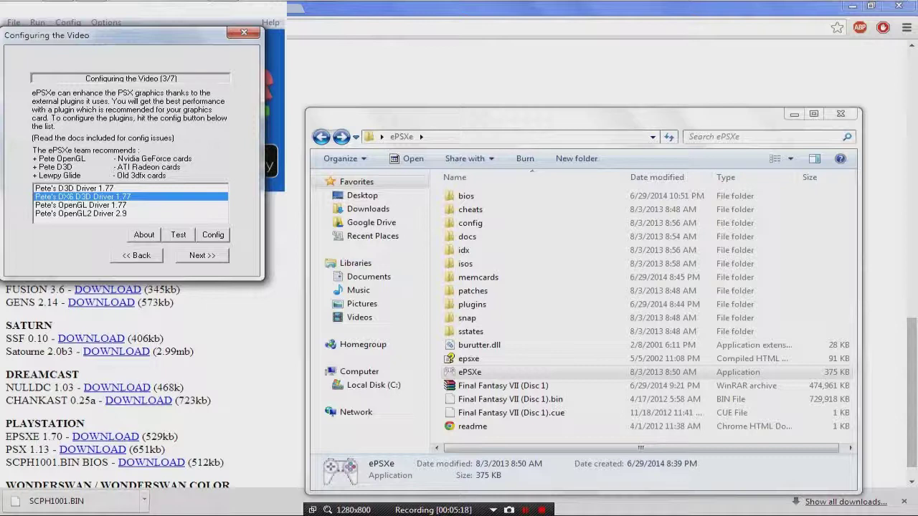
{"action": "left_click", "coordinate": [75, 188]}
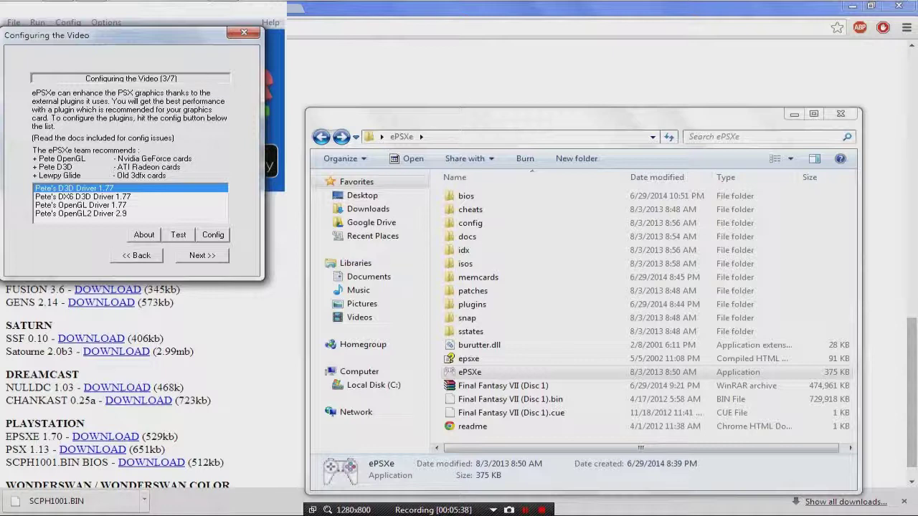
{"action": "left_click", "coordinate": [81, 205]}
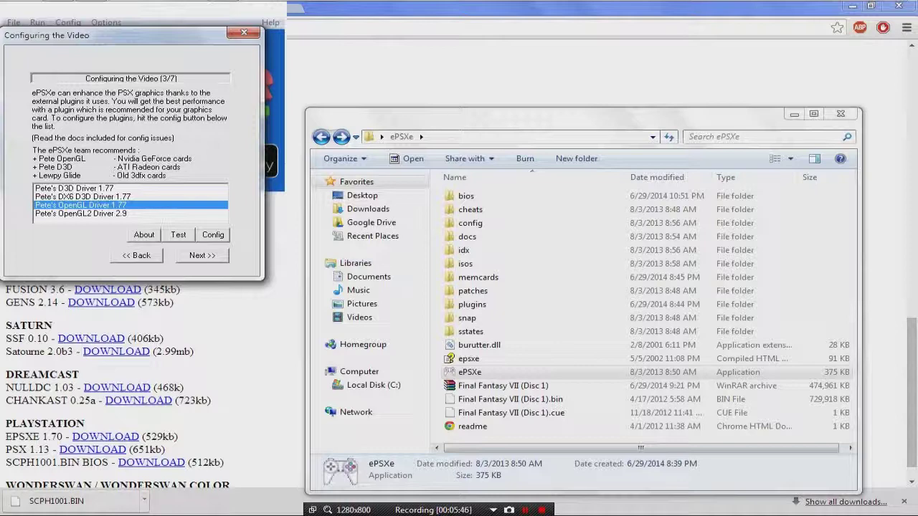
- Choose Eternal SPU Plugin 1.50 as the sound plugin in the config wizard
{"action": "left_click", "coordinate": [202, 255]}
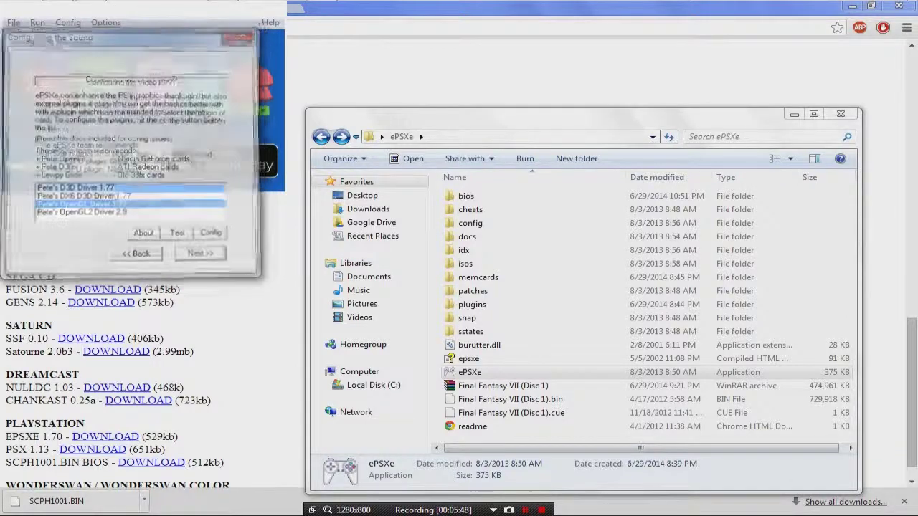
{"action": "left_click", "coordinate": [76, 200]}
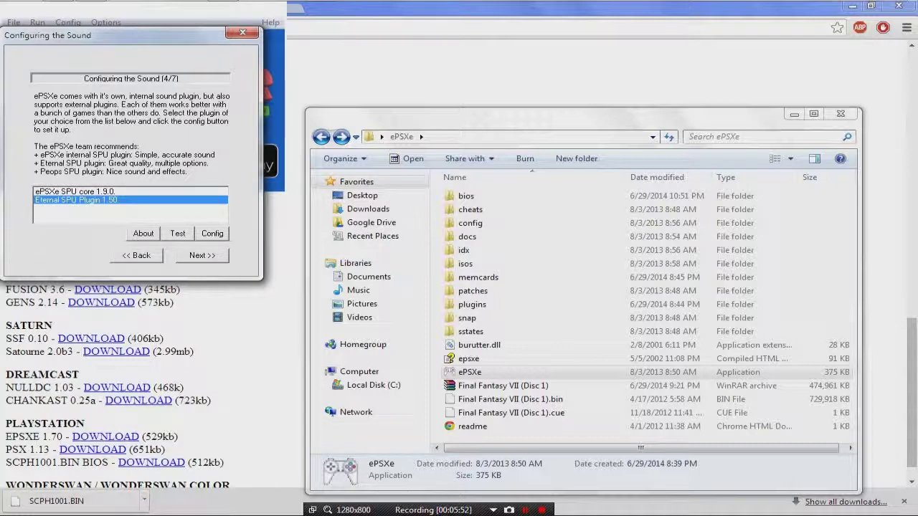
{"action": "left_click", "coordinate": [202, 256]}
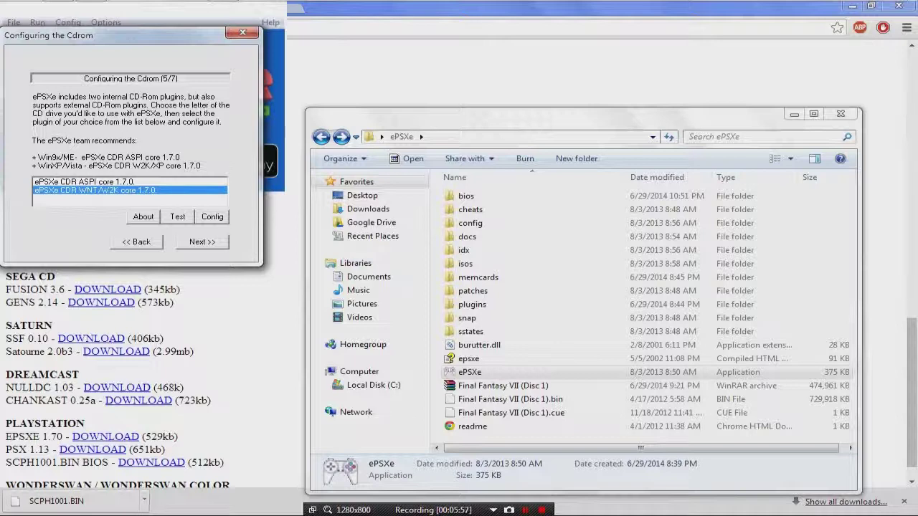
- Choose ePSXe CDR WNT/W2K core 1.7.0 as the CD-ROM plugin in the config wizard
{"action": "left_click", "coordinate": [85, 182]}
{"action": "left_click", "coordinate": [95, 191]}
{"action": "left_click", "coordinate": [201, 242]}
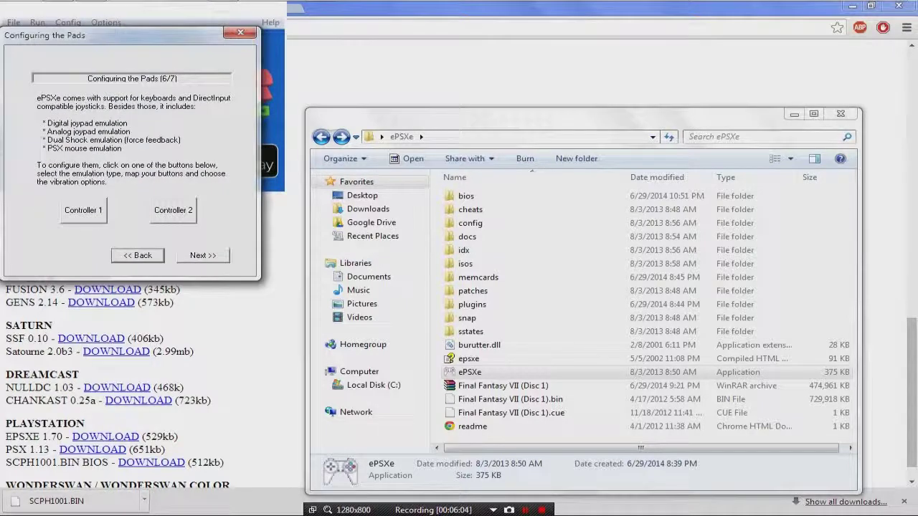
- Accept the digital gamepad mapping for Controller 1 and finish the config wizard
{"action": "left_click", "coordinate": [84, 210]}
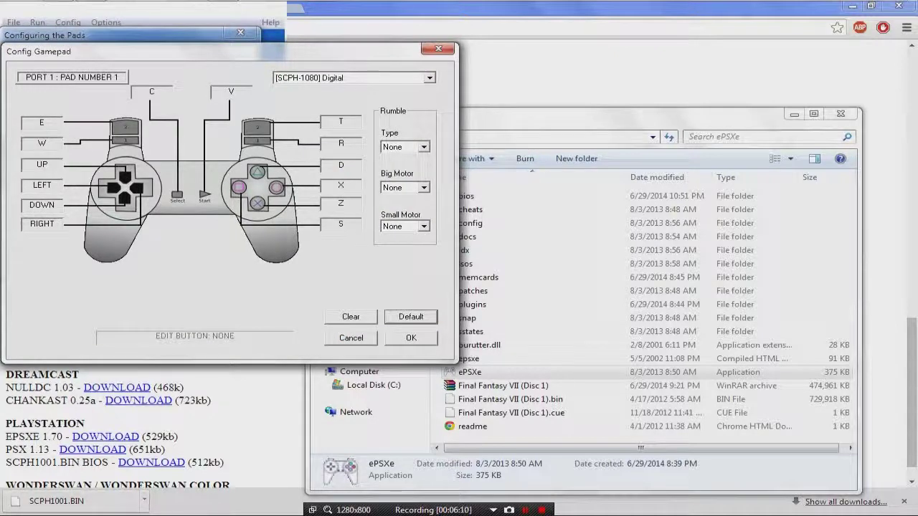
{"action": "left_click", "coordinate": [411, 338]}
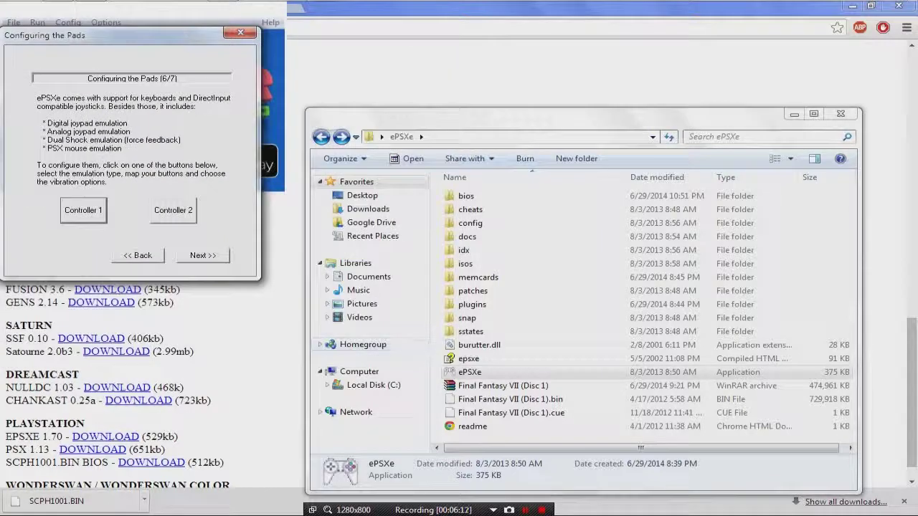
{"action": "left_click", "coordinate": [202, 255]}
{"action": "key", "text": "Return"}
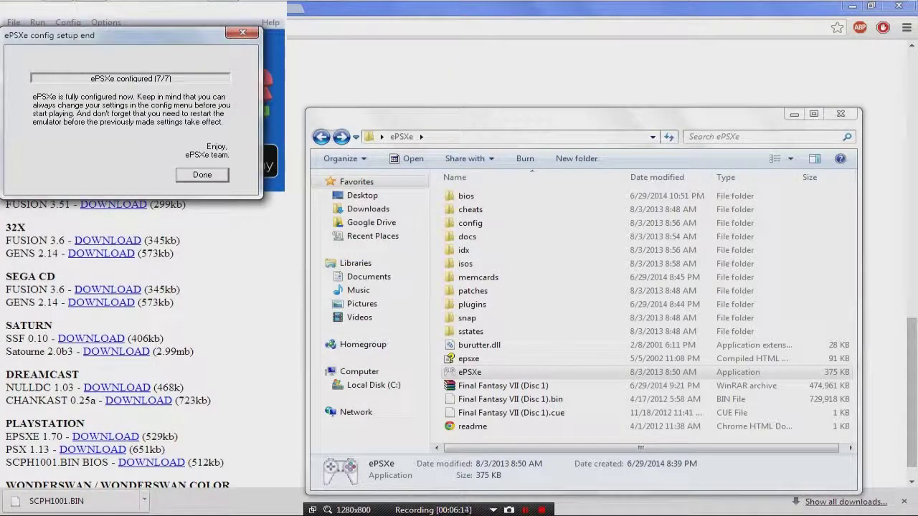
{"action": "left_click", "coordinate": [203, 175]}
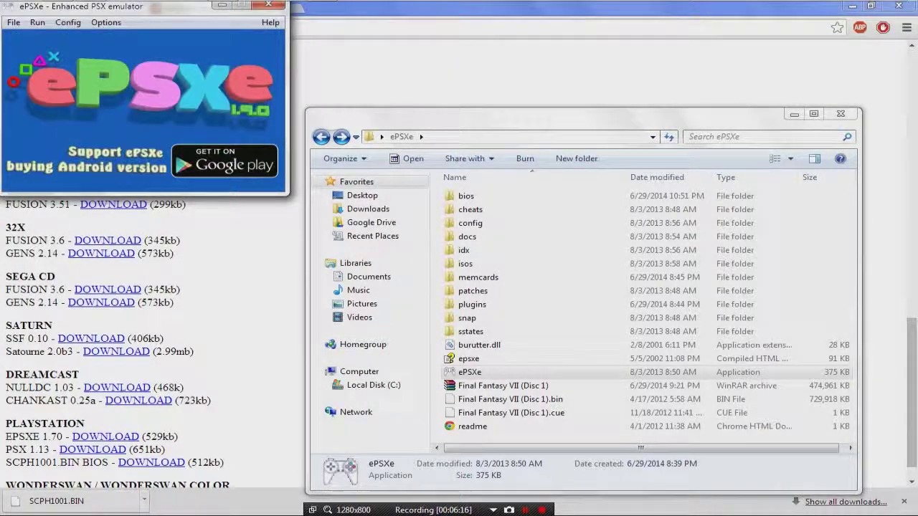
- Minimize the ePSXe emulator window and launch MemManager from the memcards folder
{"action": "left_click_drag", "start_coordinate": [158, 6], "coordinate": [351, 84]}
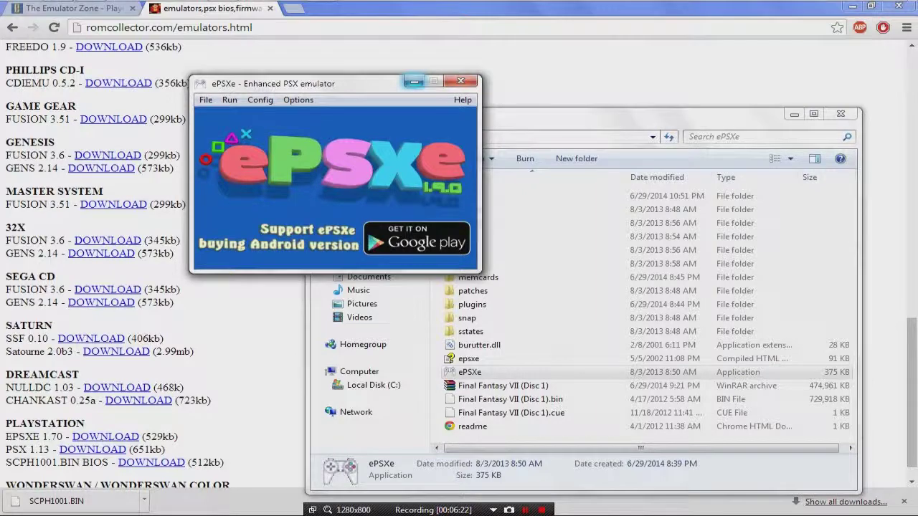
{"action": "left_click", "coordinate": [414, 81]}
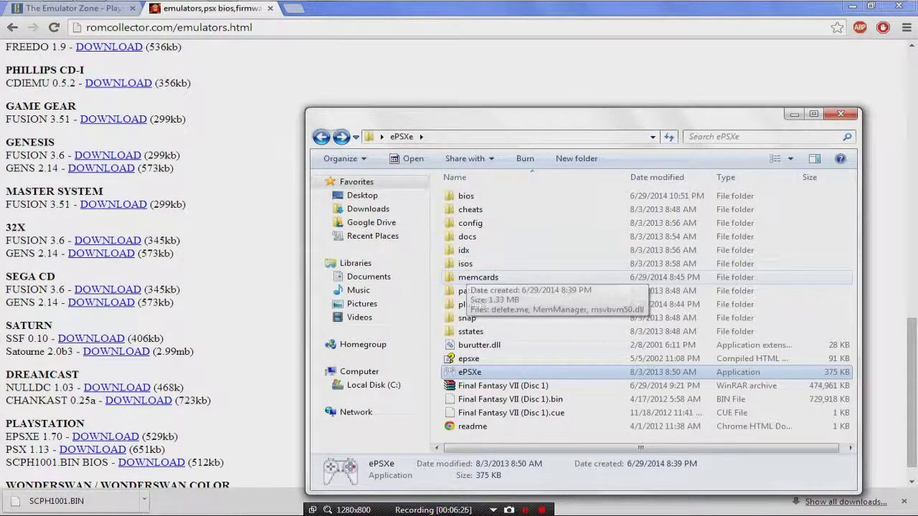
{"action": "double_click", "coordinate": [478, 277]}
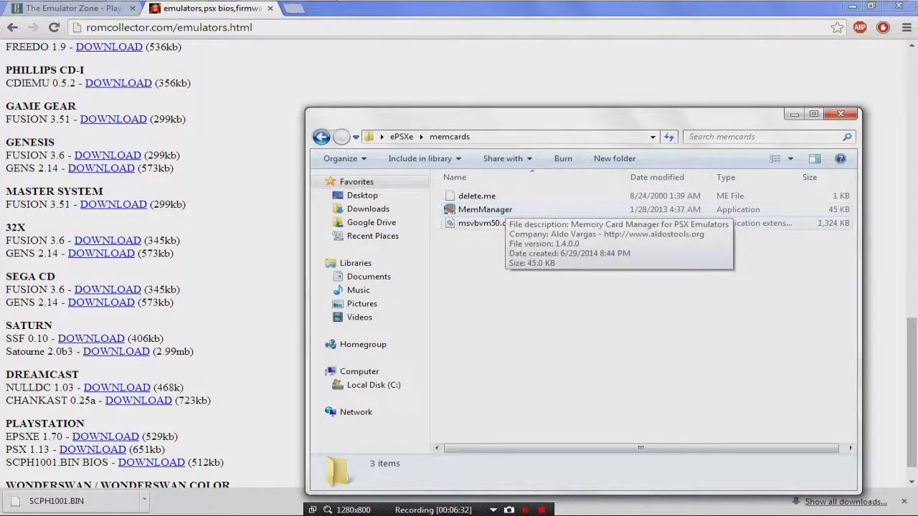
{"action": "left_click", "coordinate": [505, 210]}
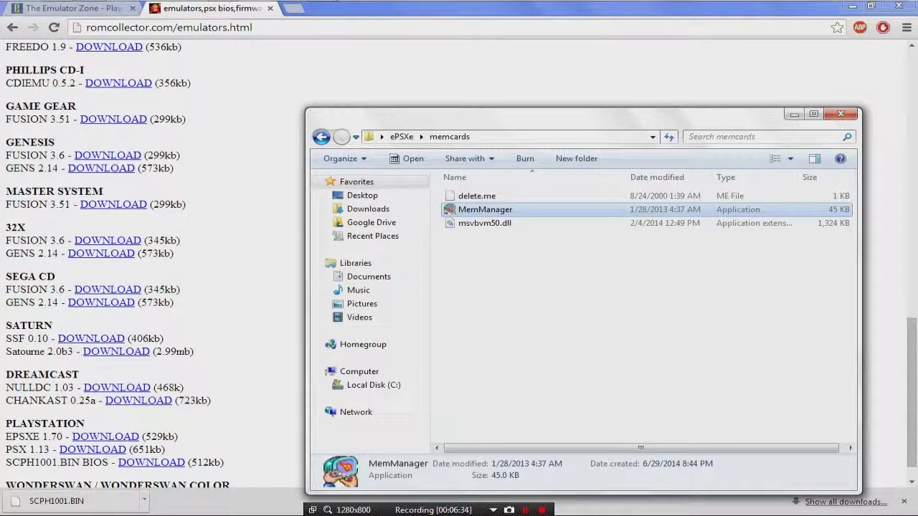
{"action": "double_click", "coordinate": [505, 209]}
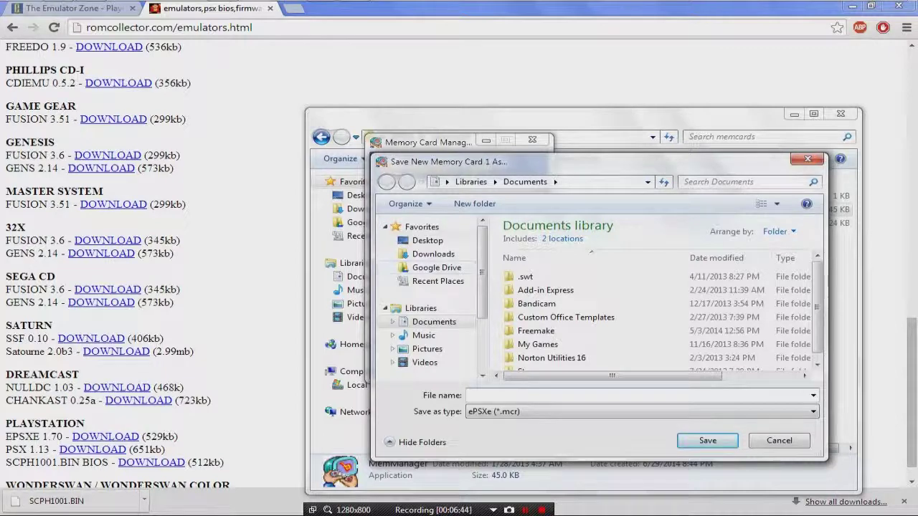
- Save the new memory card 1 as "Blah XD" in ePSXe (*.mcr) format in the desktop ePSXe memcards folder
{"action": "left_click", "coordinate": [428, 241]}
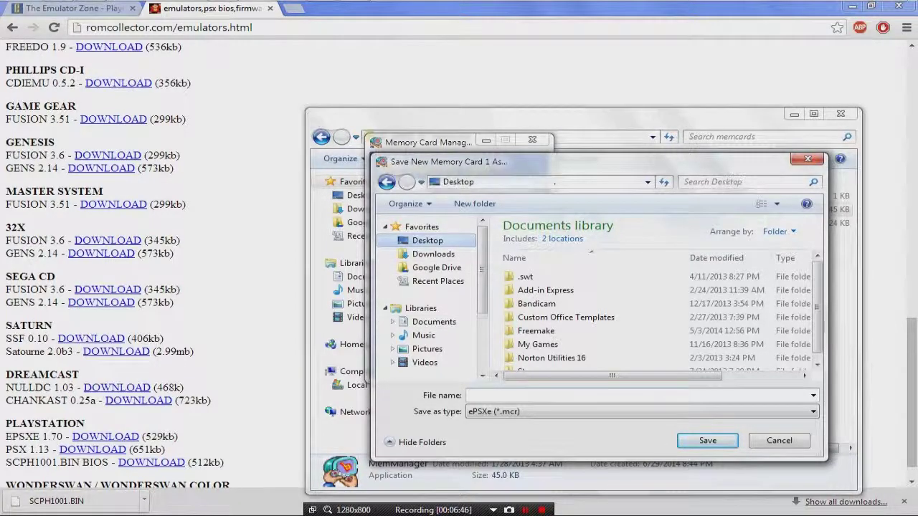
{"action": "scroll", "coordinate": [646, 302], "scroll_direction": "down", "scroll_amount": 3}
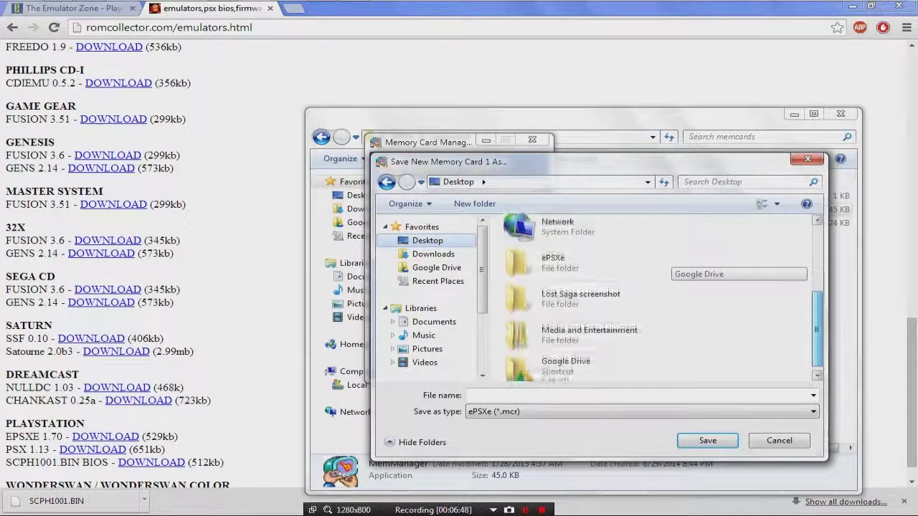
{"action": "double_click", "coordinate": [552, 256]}
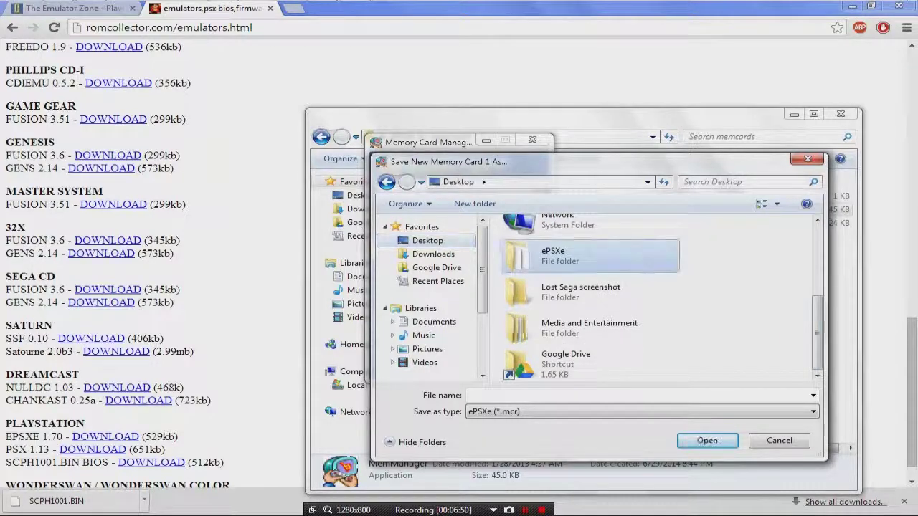
{"action": "double_click", "coordinate": [538, 322]}
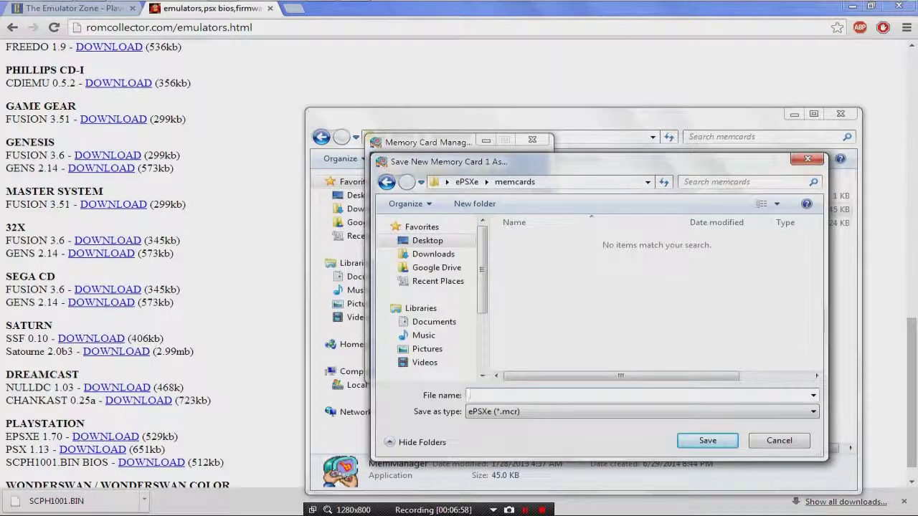
{"action": "type", "text": "Blah Xd"}
{"action": "key", "text": "BackSpace"}
{"action": "type", "text": "D"}
{"action": "left_click", "coordinate": [708, 441]}
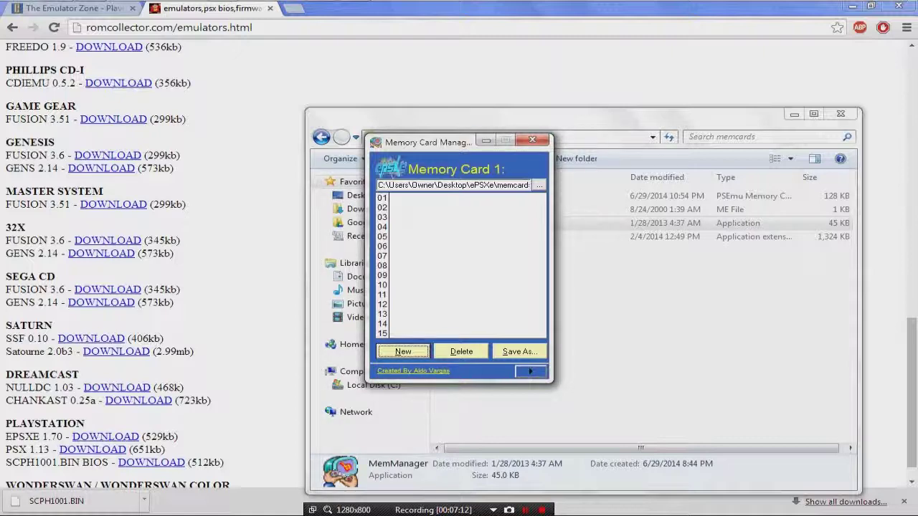
- Delete the slot 01 entry of Memory Card 1
{"action": "left_click_drag", "start_coordinate": [423, 142], "coordinate": [525, 172]}
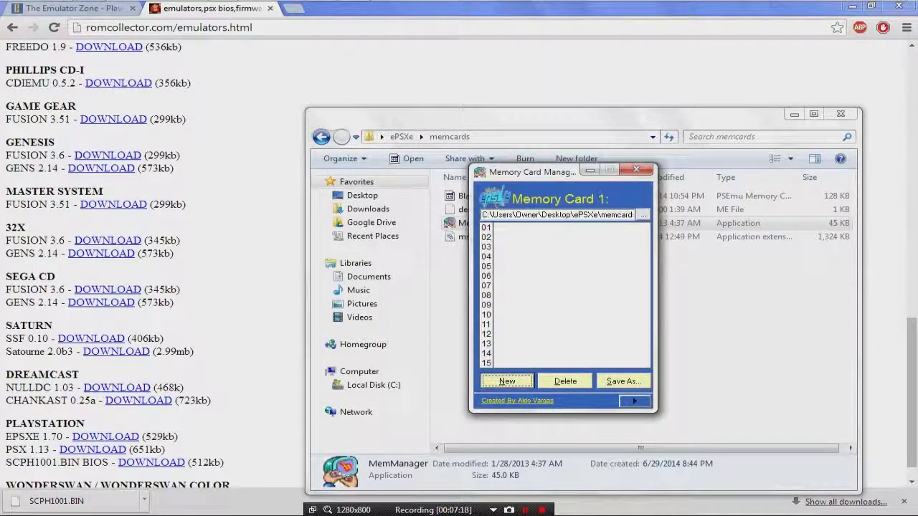
{"action": "left_click", "coordinate": [565, 227]}
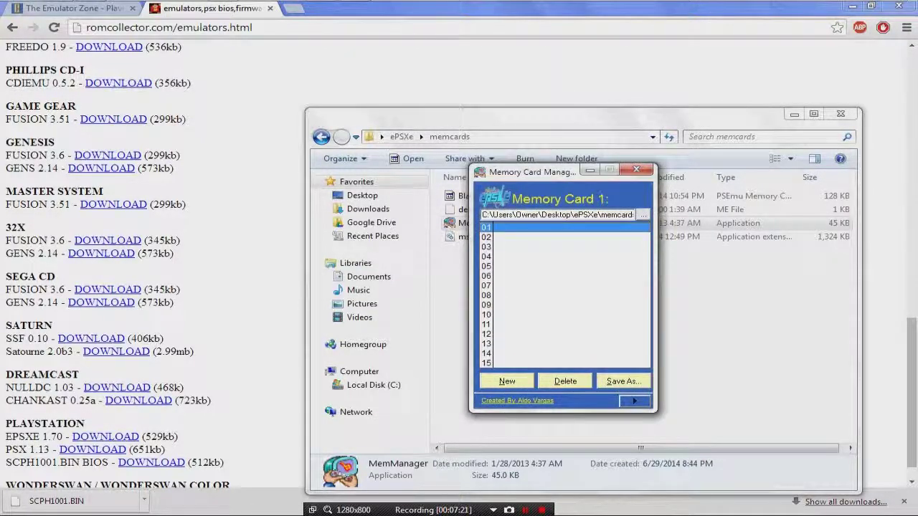
{"action": "left_click", "coordinate": [565, 381]}
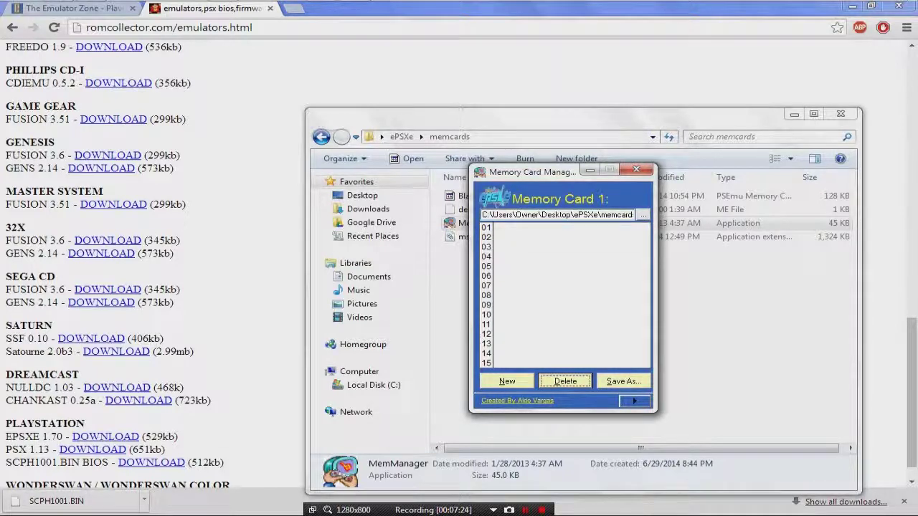
- Expand Memory Card Manager to show Memory Card 2 and try to copy from card 1 to card 2
{"action": "key", "text": "Tab"}
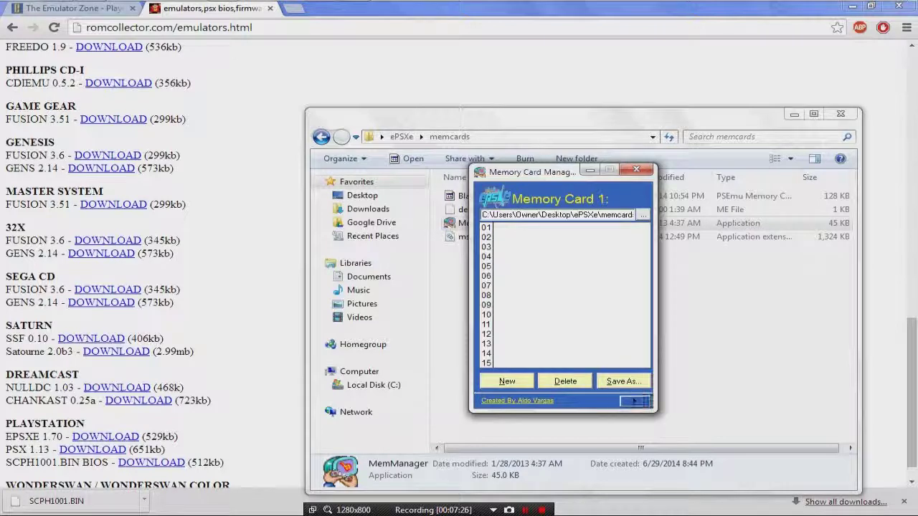
{"action": "key", "text": "Return"}
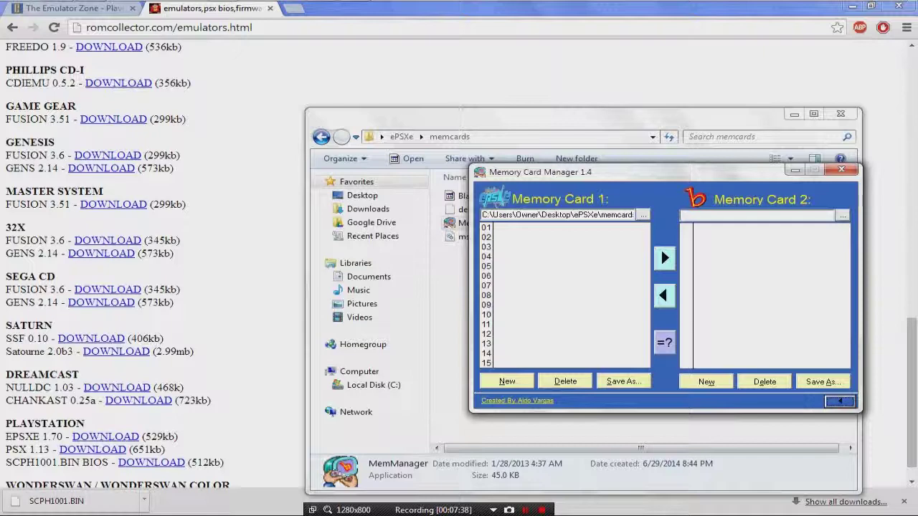
{"action": "left_click", "coordinate": [665, 258]}
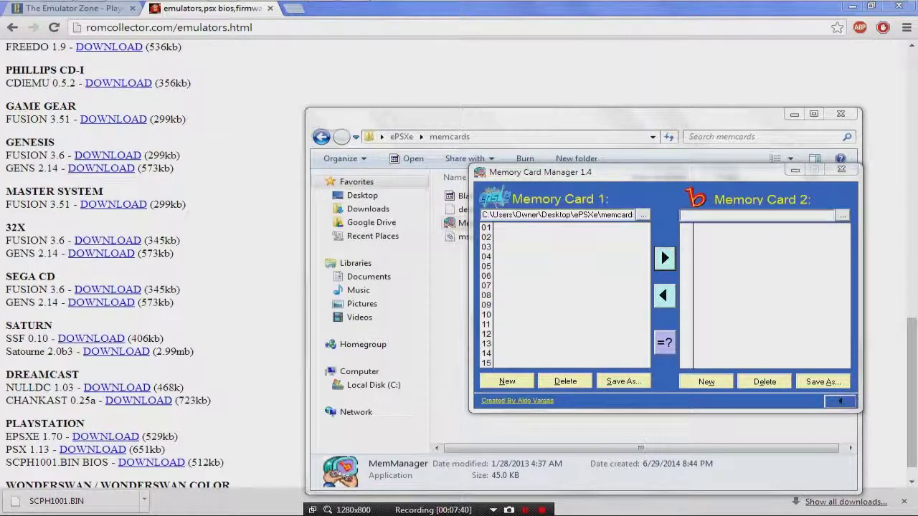
{"action": "left_click", "coordinate": [880, 189]}
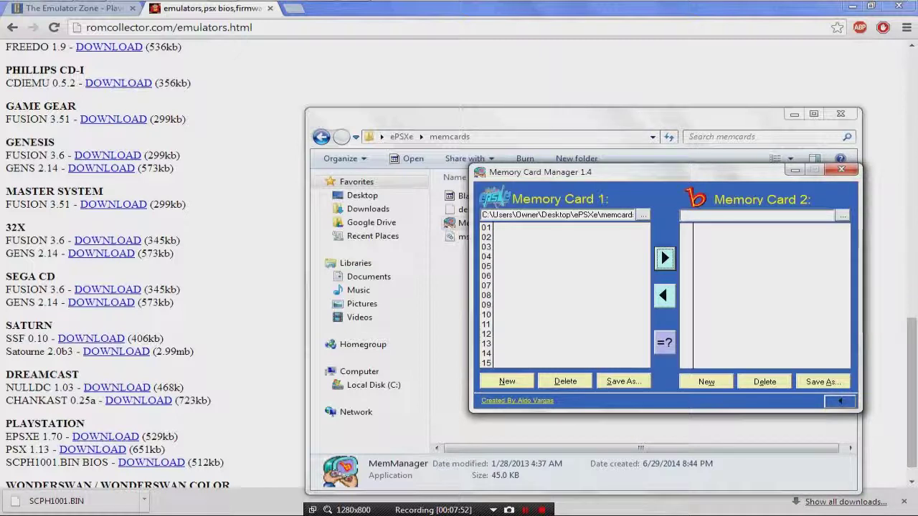
- Close Memory Card Manager without saving the changes to Memory Card 1, and close the memcards folder window
{"action": "left_click", "coordinate": [842, 169]}
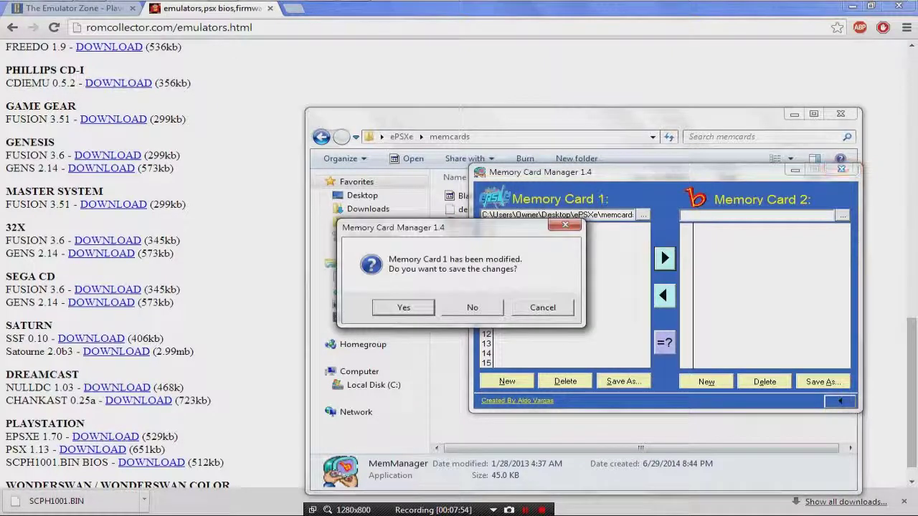
{"action": "left_click", "coordinate": [473, 307]}
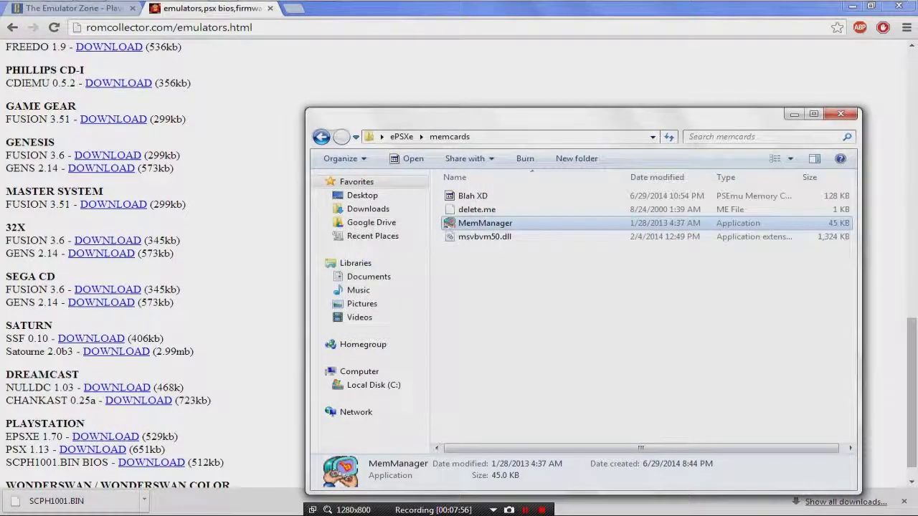
{"action": "left_click", "coordinate": [841, 113]}
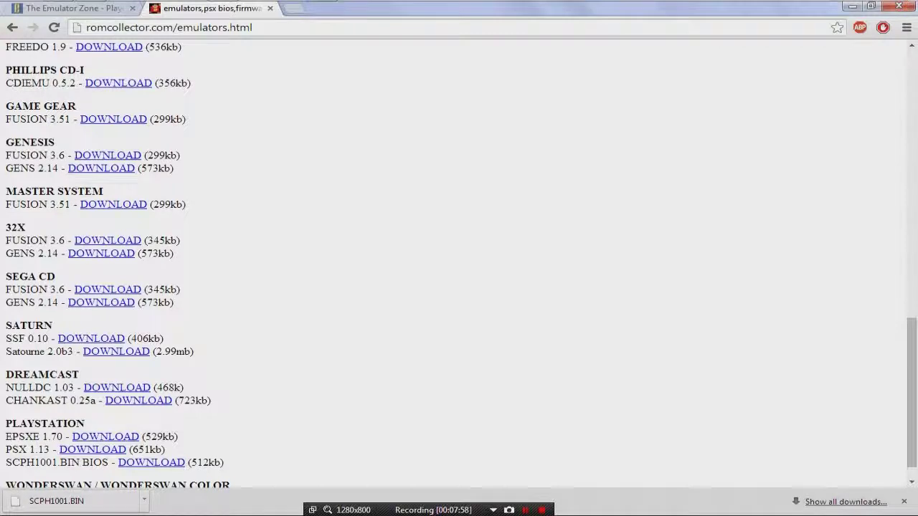
- Switch back to the ePSXe emulator and open its video configuration
{"action": "left_click", "coordinate": [223, 9]}
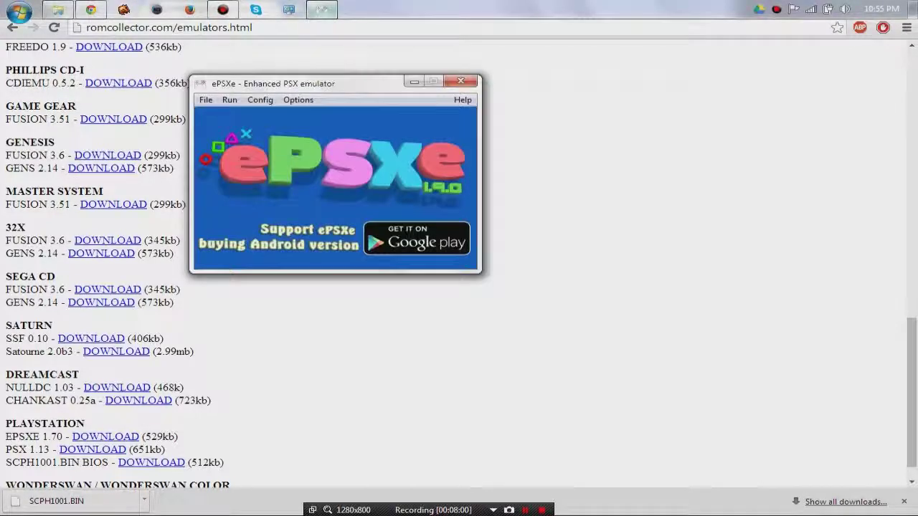
{"action": "left_click", "coordinate": [261, 99]}
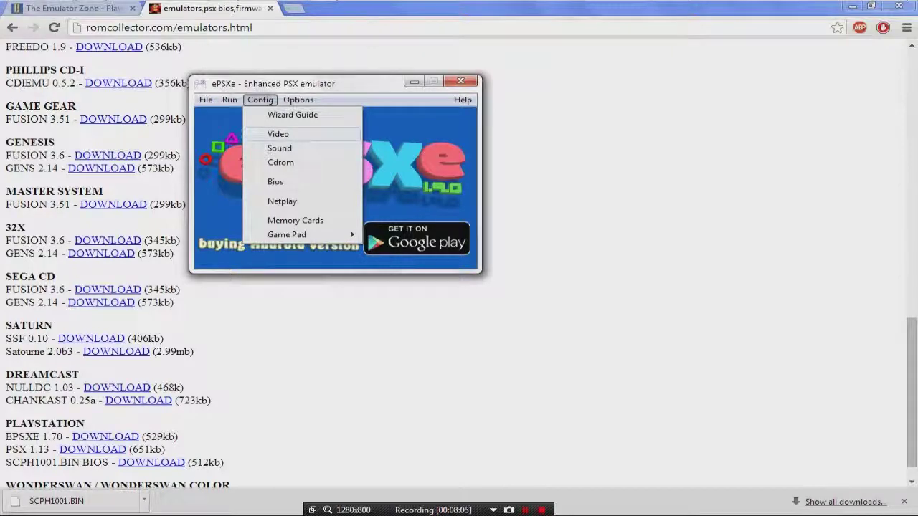
{"action": "left_click", "coordinate": [278, 135]}
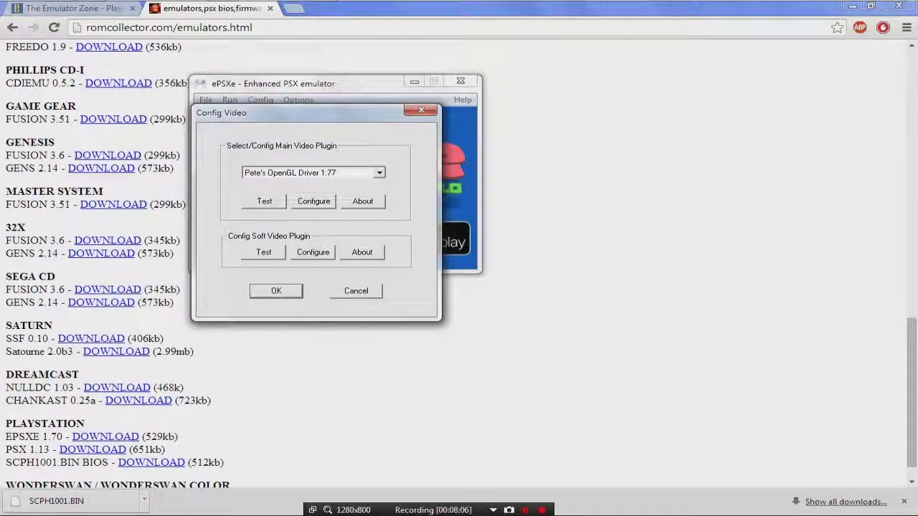